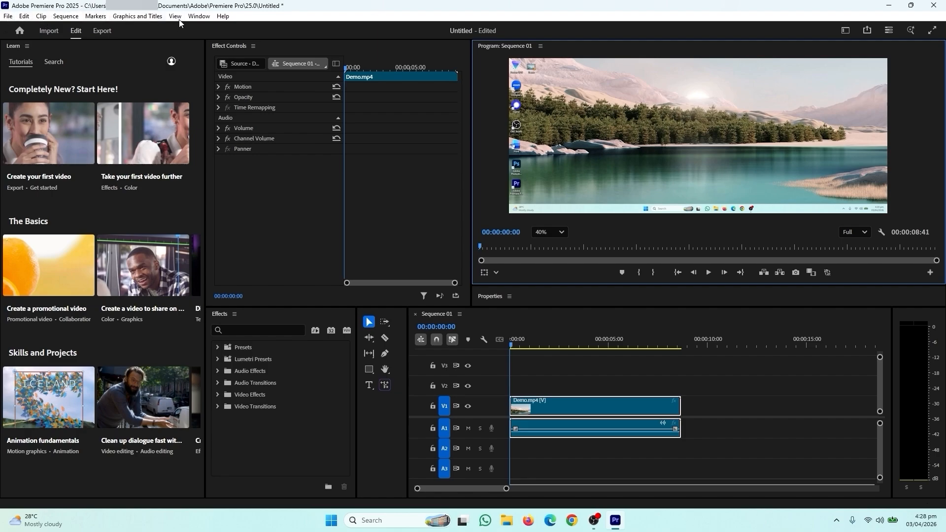
Step: Make sure the Effect Controls and Effects panels are enabled in the workspace
click(197, 18)
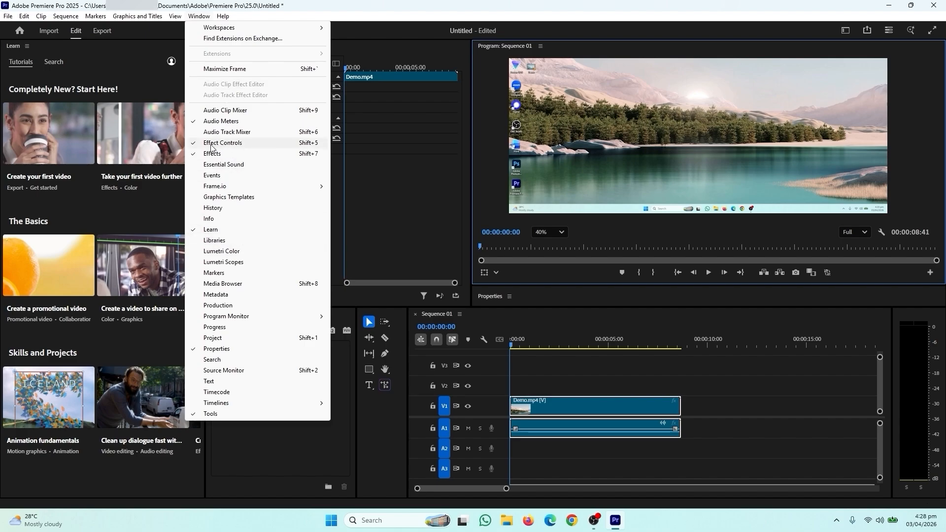
click(229, 145)
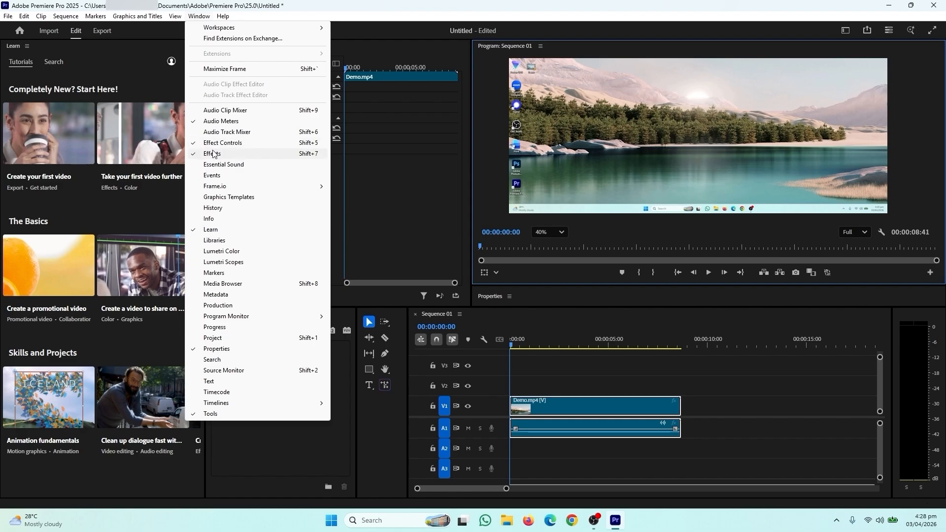
click(385, 206)
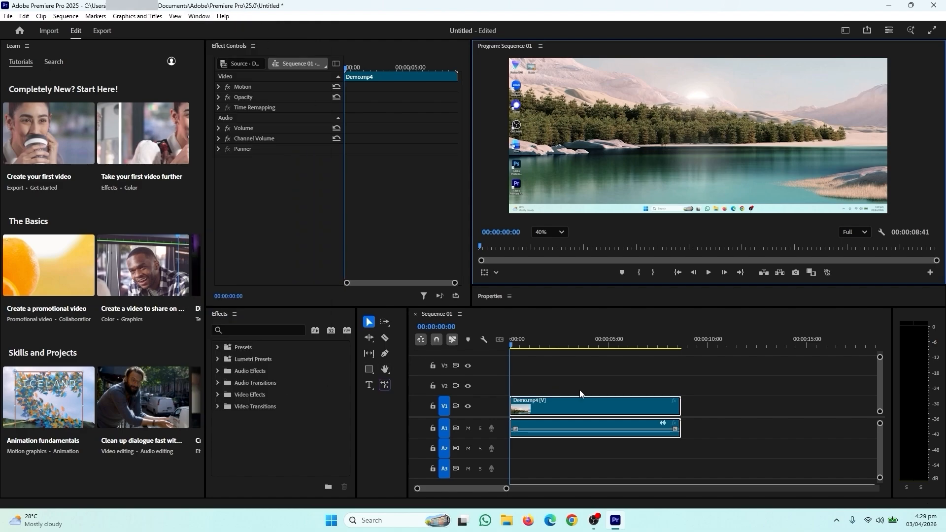
Step: Play the sequence to 00:00:03:00 and split the Demo.mp4 clip there with the Razor tool
click(577, 410)
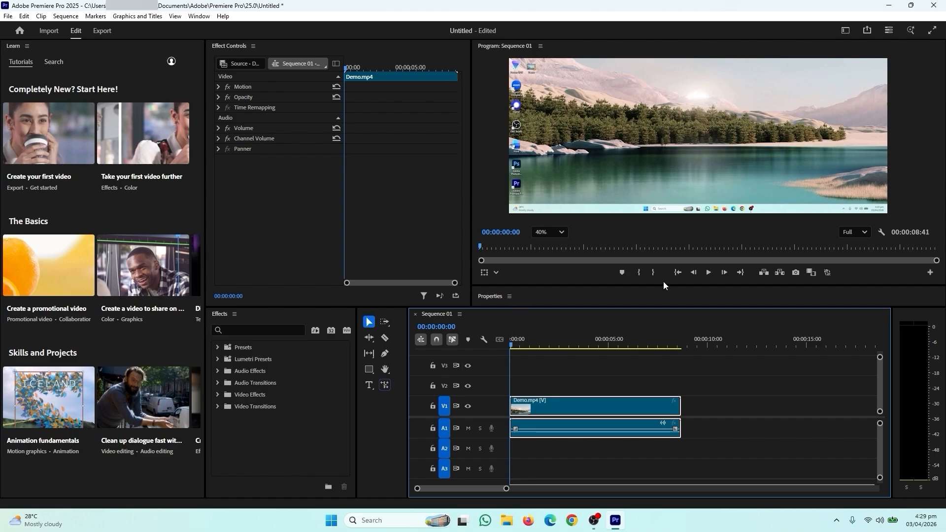
click(707, 273)
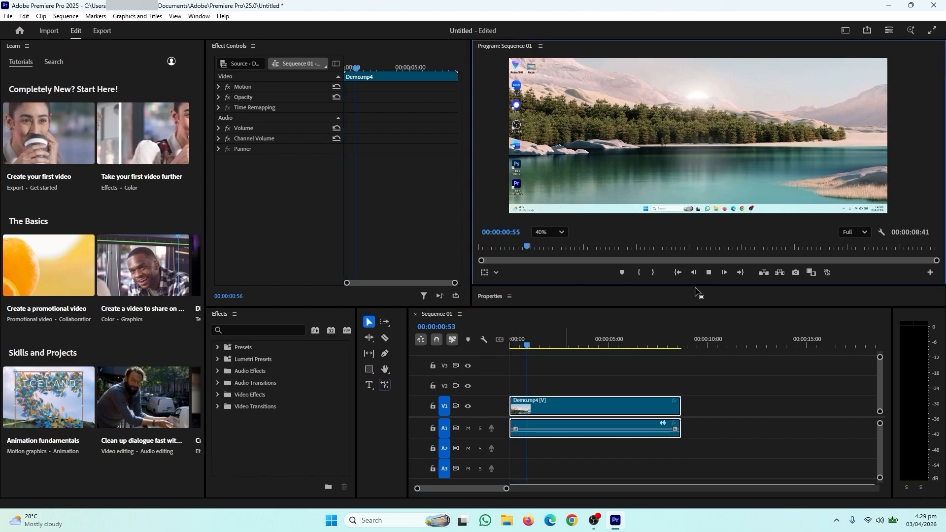
click(708, 273)
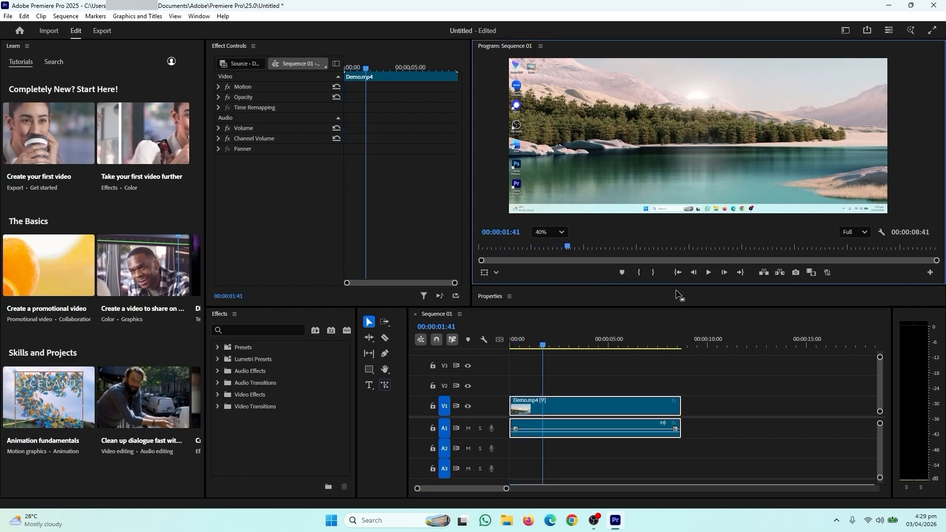
click(707, 272)
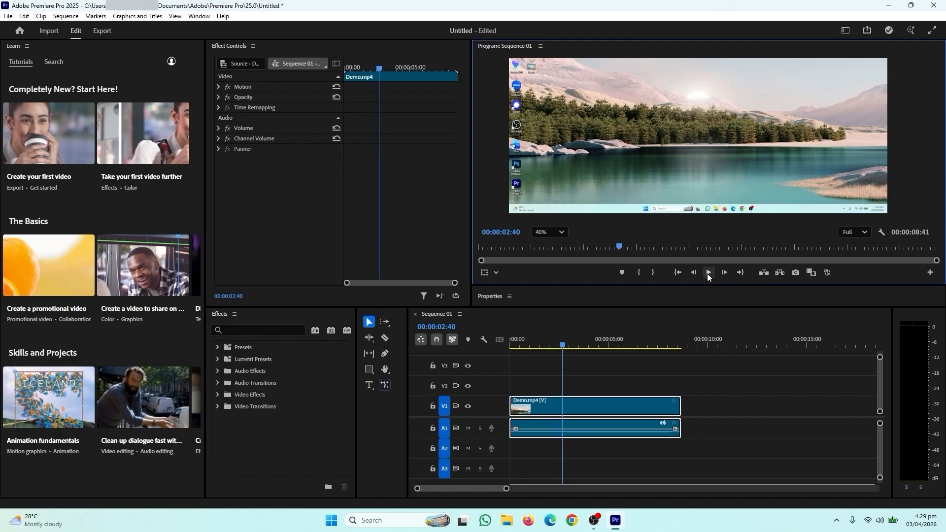
click(707, 274)
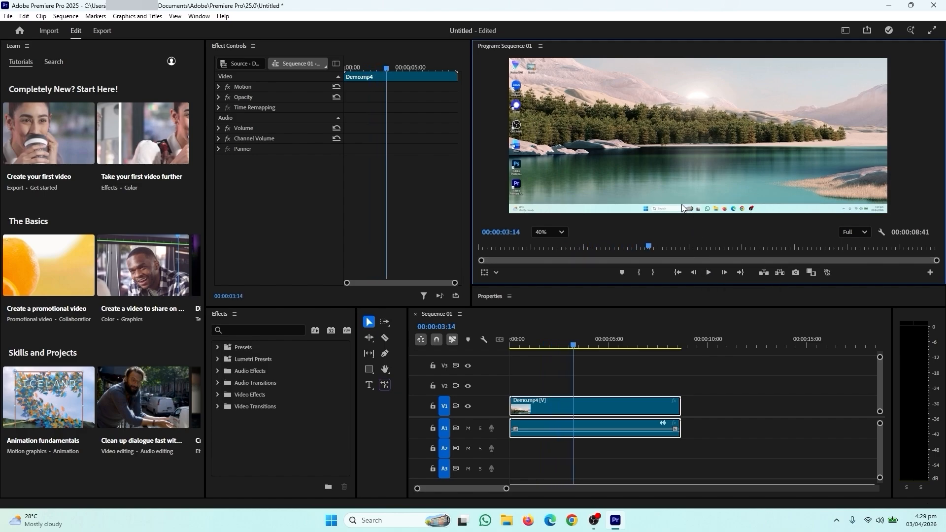
scroll(681, 204, up, 13)
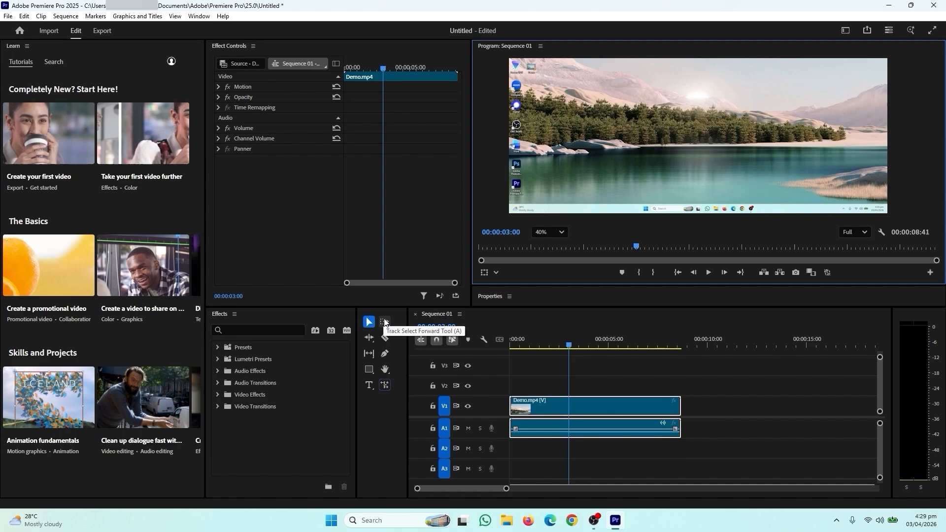
click(385, 338)
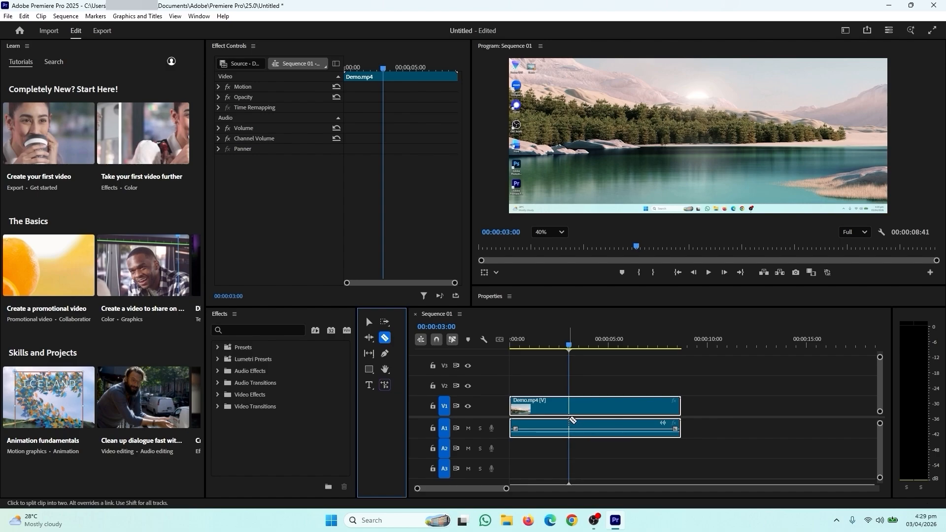
click(570, 422)
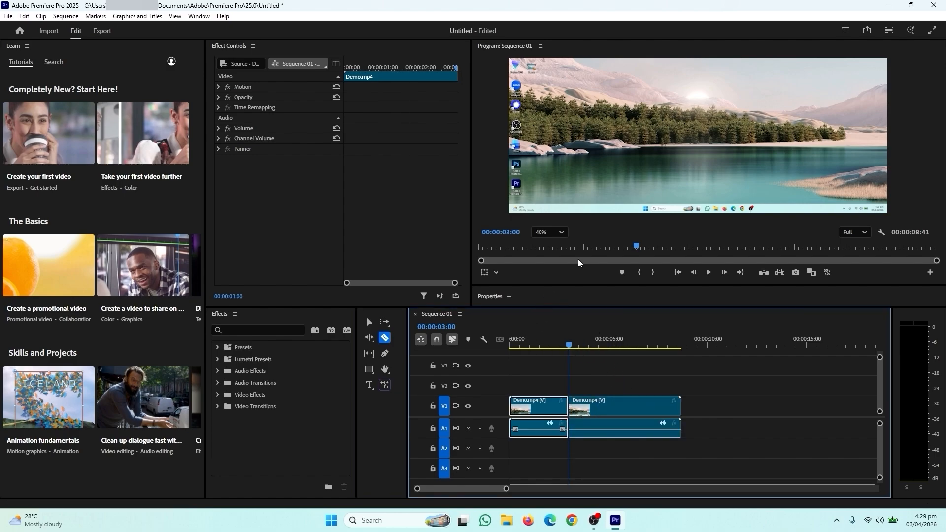
Step: Advance the playhead to 00:00:05:00 and split the second part of the Demo.mp4 clip there
click(708, 273)
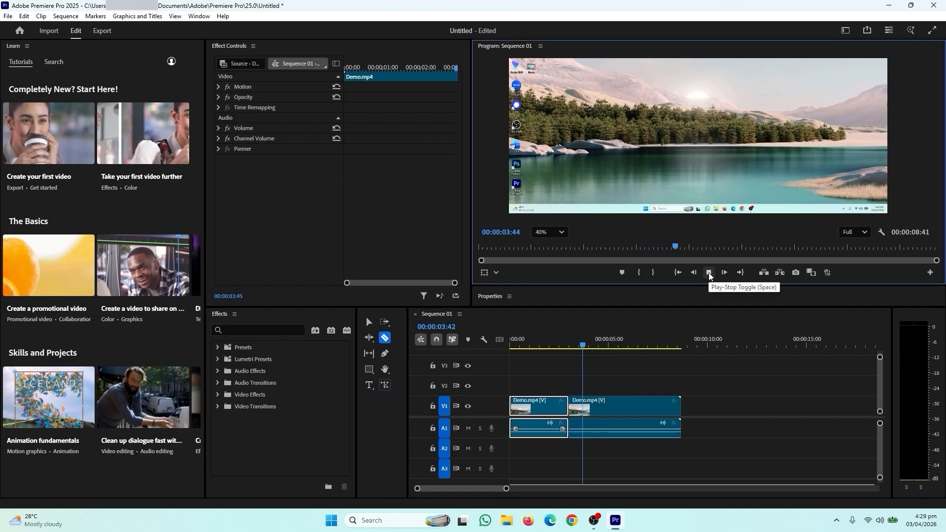
click(709, 274)
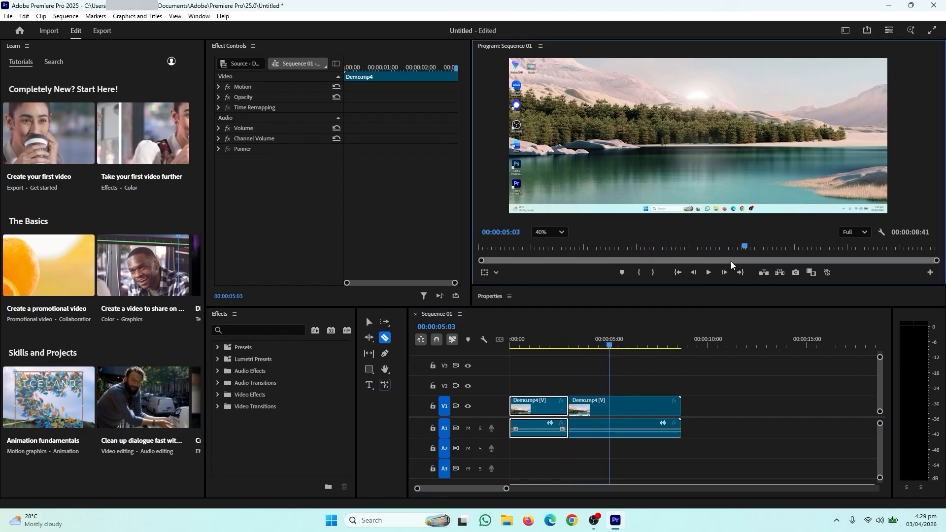
key(Left)
key(Left)
key(Left)
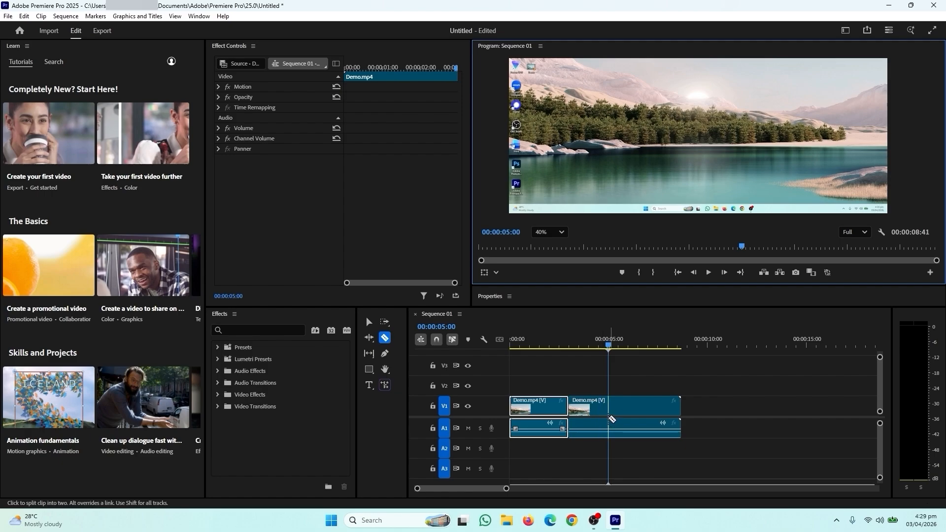
click(611, 418)
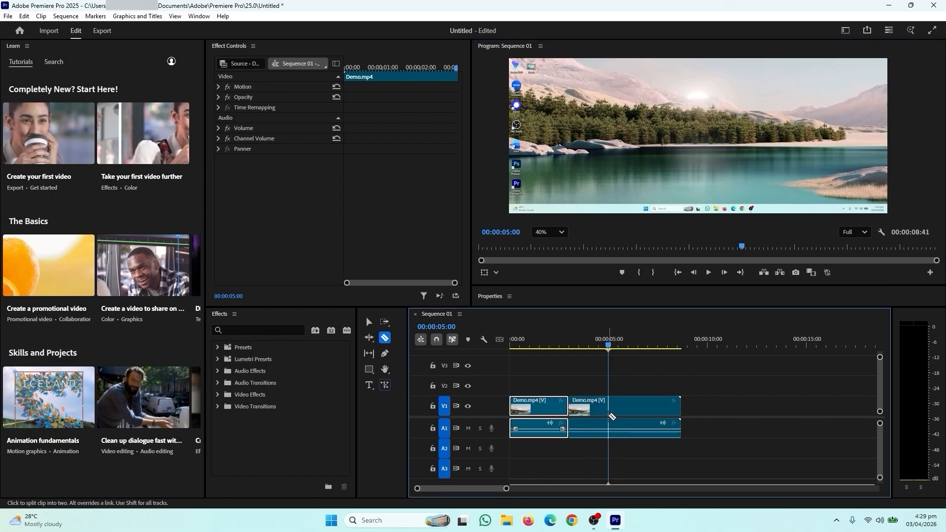
click(610, 417)
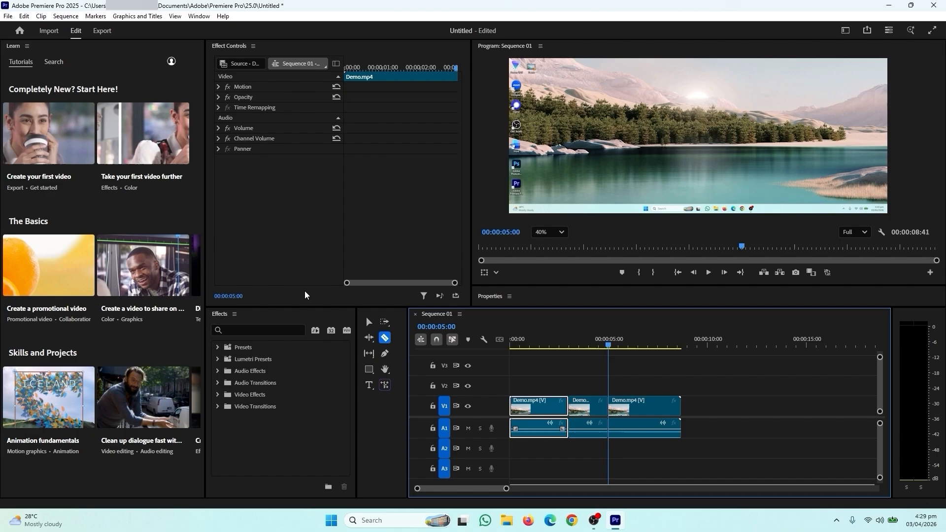
Step: Apply the Gaussian Blur video effect to the middle Demo.mp4 segment between 3 and 5 seconds
click(369, 321)
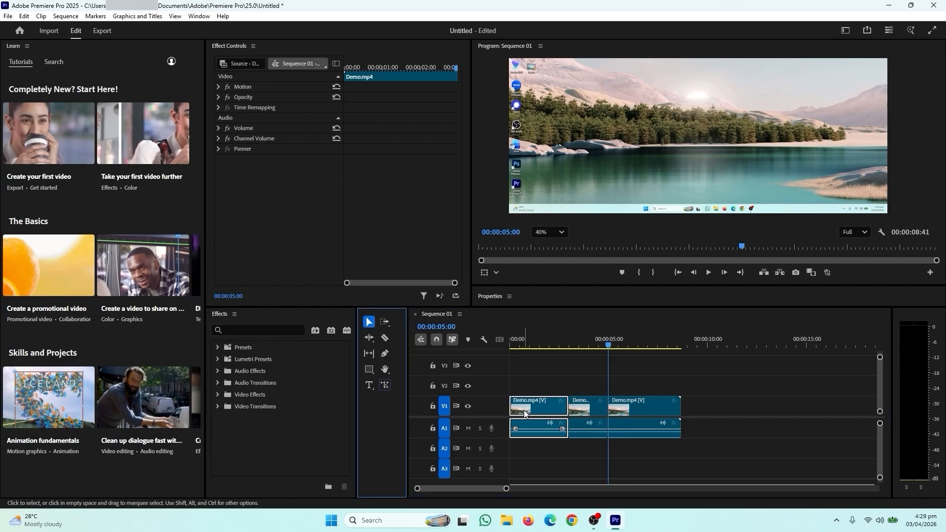
click(584, 407)
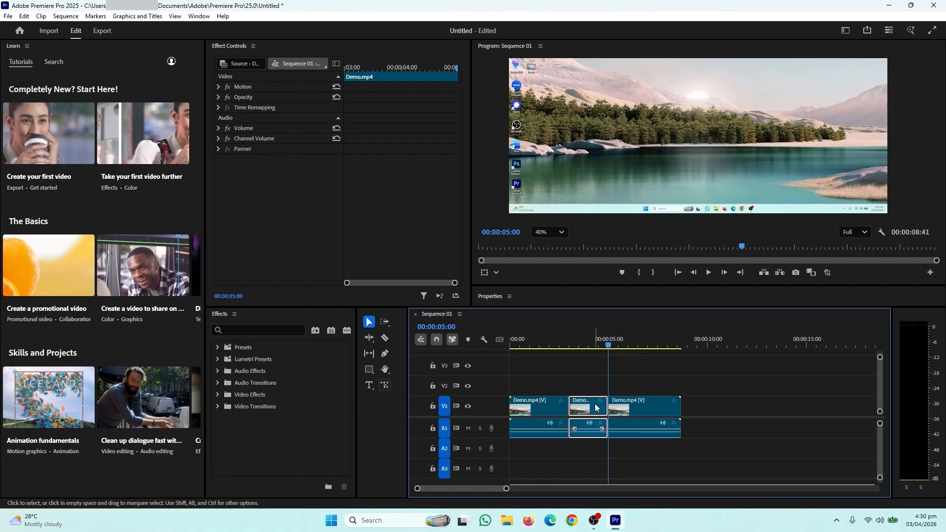
drag(607, 343, 586, 346)
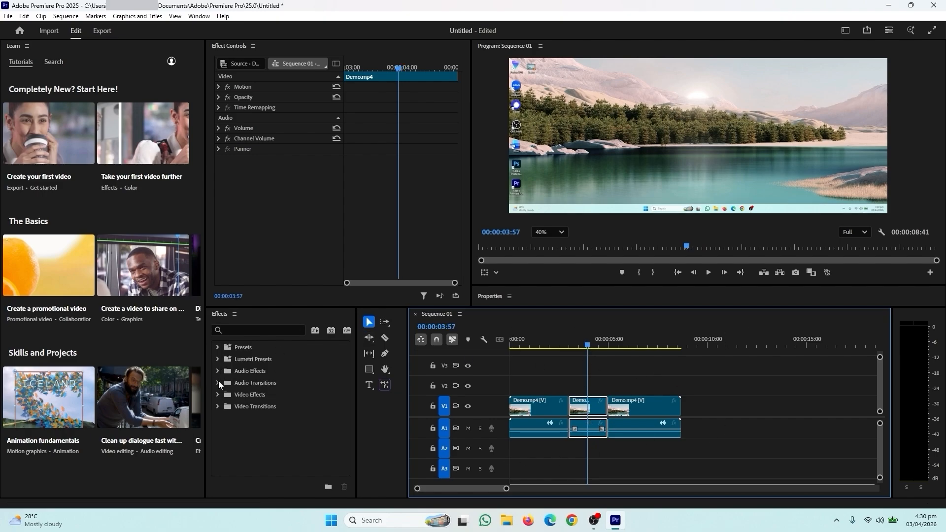
click(217, 394)
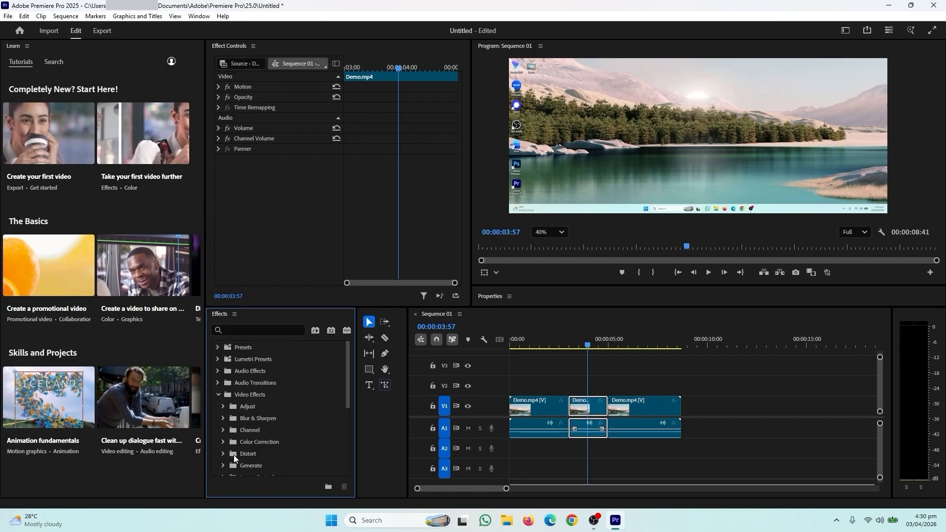
scroll(234, 454, down, 1)
click(223, 398)
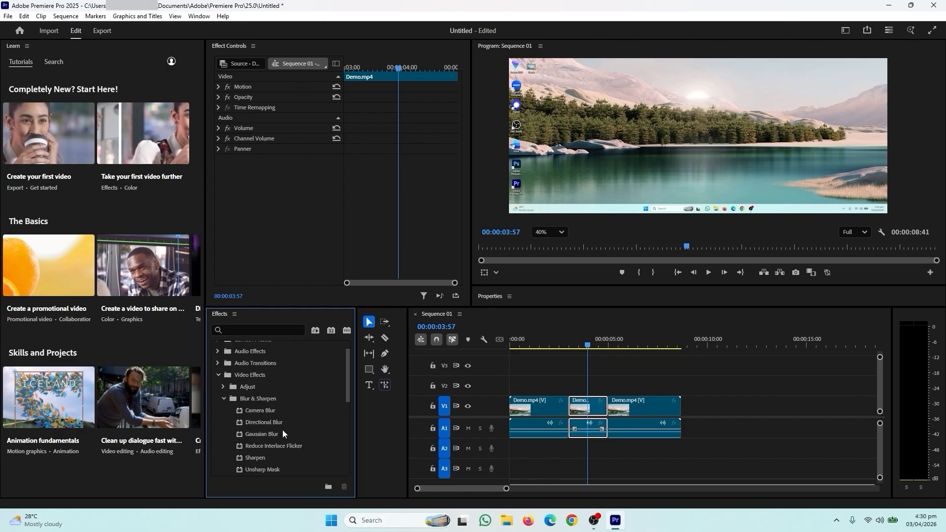
scroll(330, 439, down, 1)
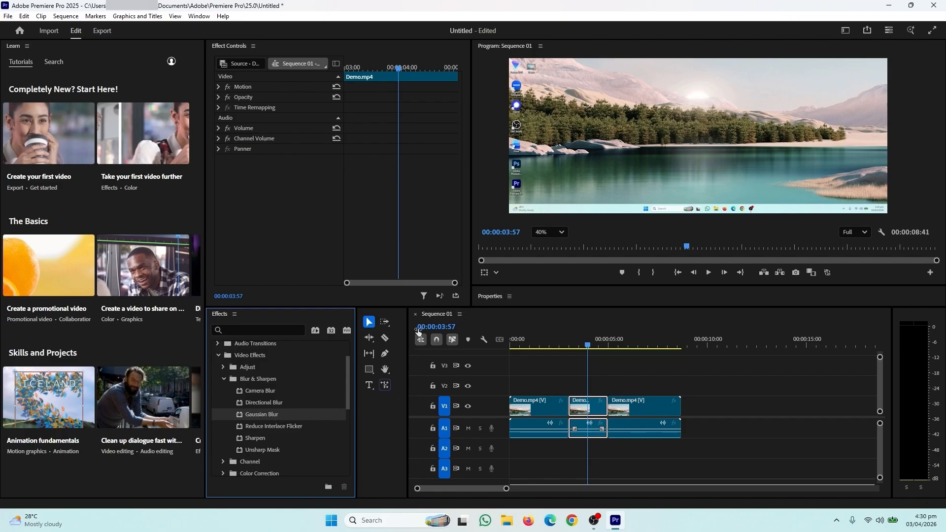
double_click(269, 416)
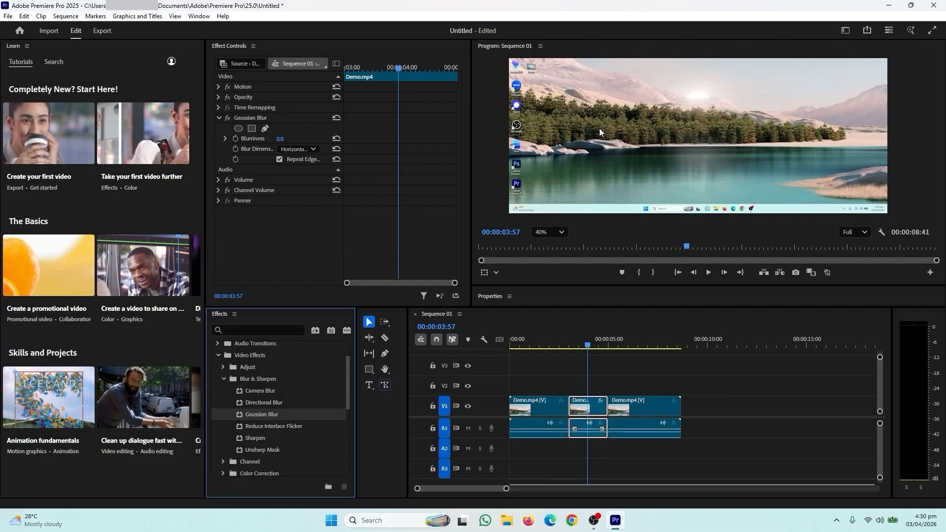
Step: Add a rectangular mask to the Gaussian Blur effect and move it onto the desktop icons at the picture's left edge
click(251, 128)
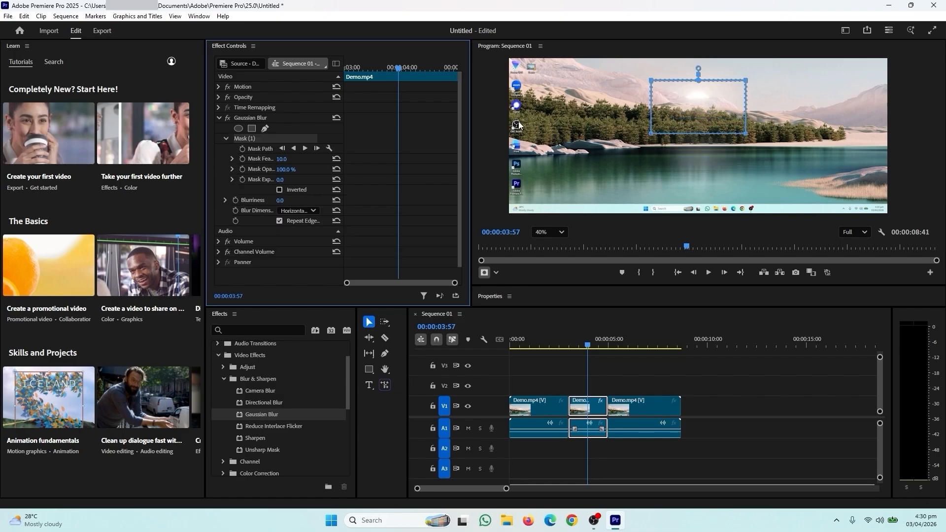
drag(693, 108, 555, 103)
scroll(609, 108, up, 2)
scroll(610, 109, up, 1)
scroll(648, 107, down, 3)
scroll(498, 71, up, 5)
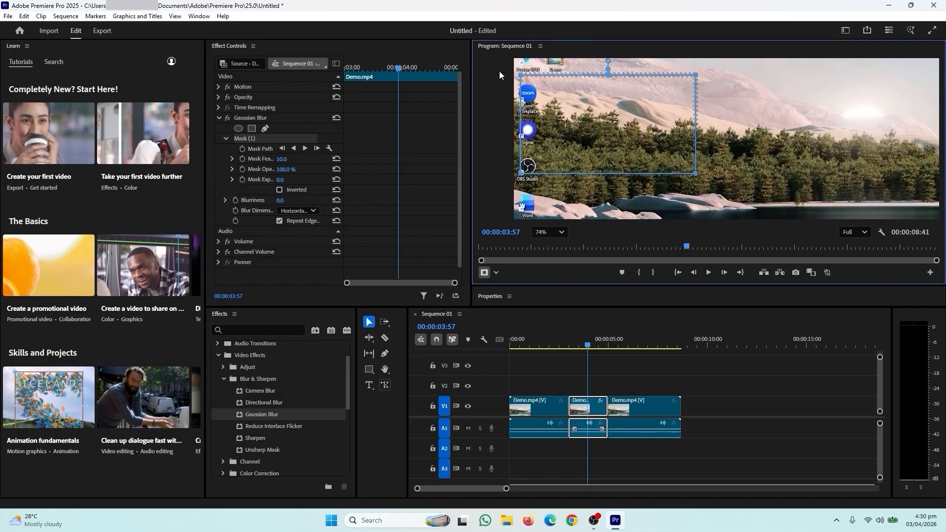
Step: Shrink the rectangular blur mask and position it over the Proton VPN and Demo icons in the picture's upper-left corner
drag(692, 157, 648, 144)
scroll(554, 92, up, 2)
scroll(609, 168, down, 1)
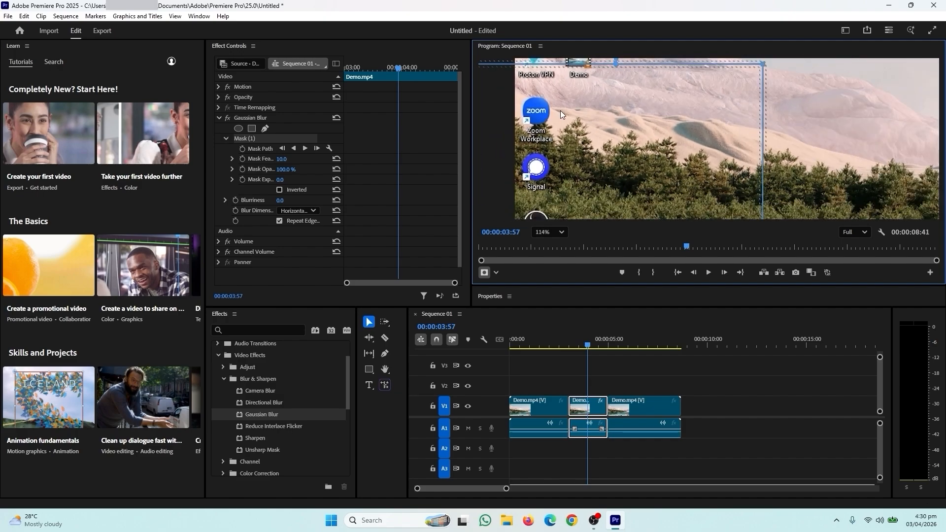
scroll(680, 162, down, 2)
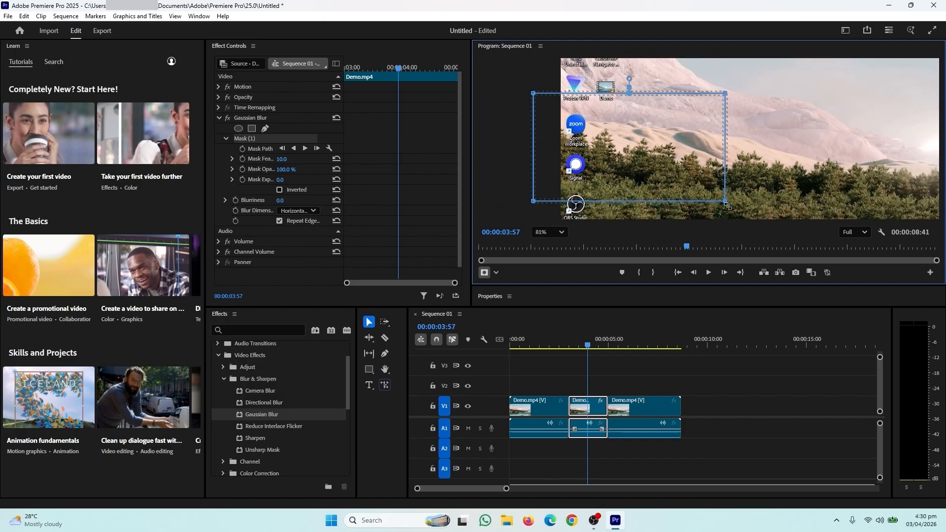
drag(727, 206, 688, 182)
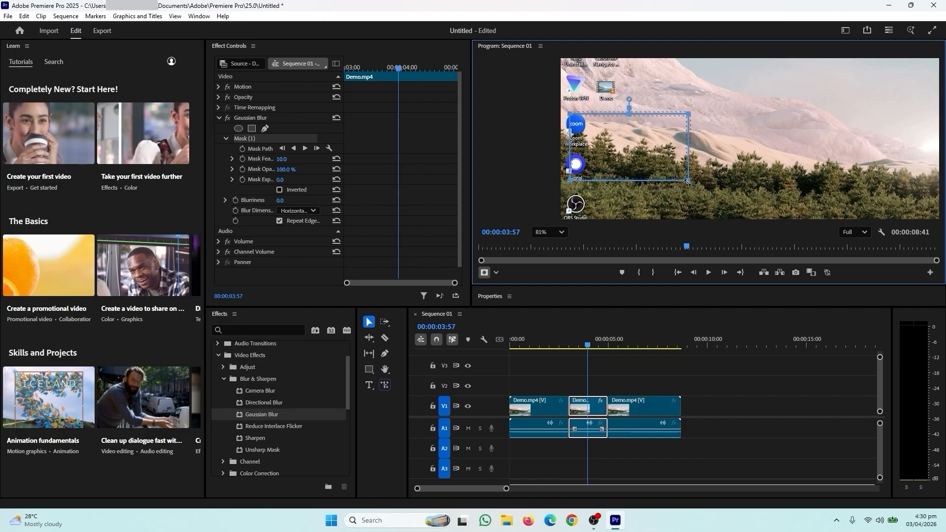
drag(621, 143, 569, 93)
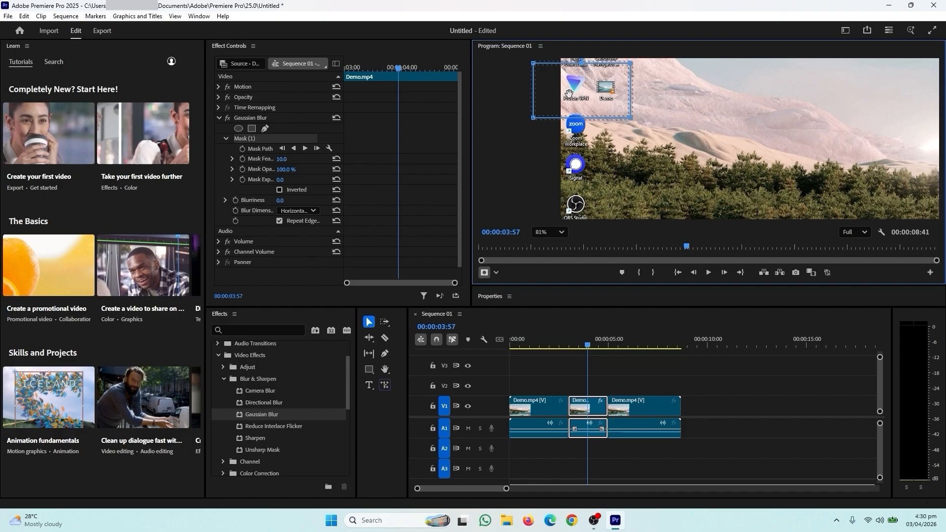
Step: Extend the blur mask's lower edge down below the Zoom Workplace label by moving its lower points
scroll(639, 105, up, 2)
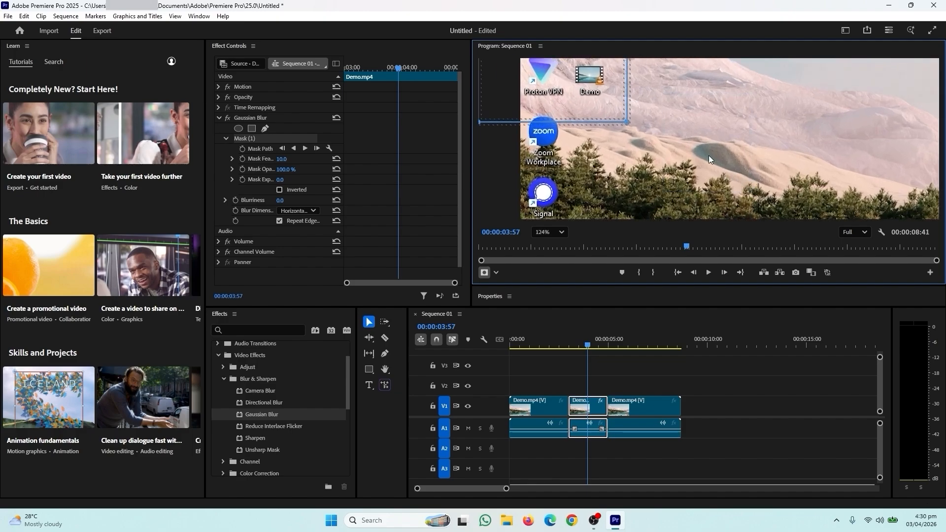
scroll(541, 81, up, 3)
scroll(540, 96, down, 2)
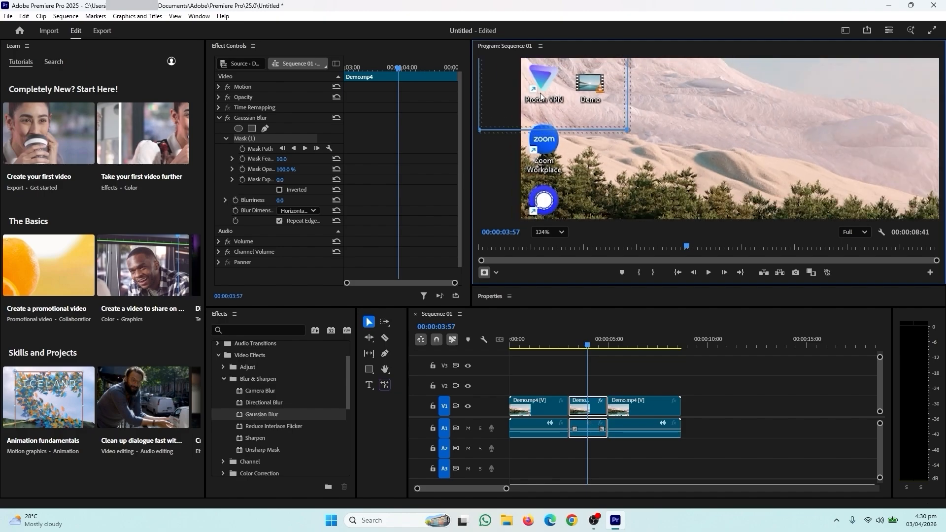
scroll(563, 134, up, 2)
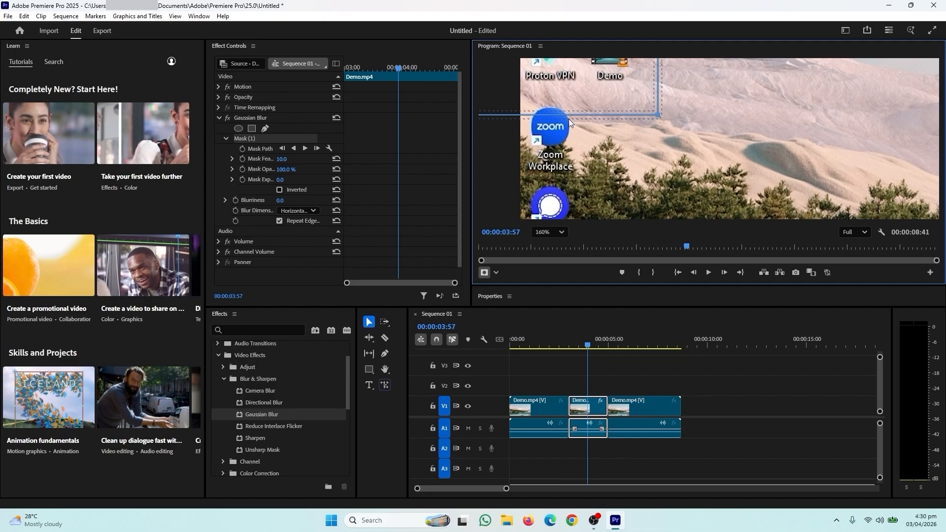
drag(569, 116, 549, 183)
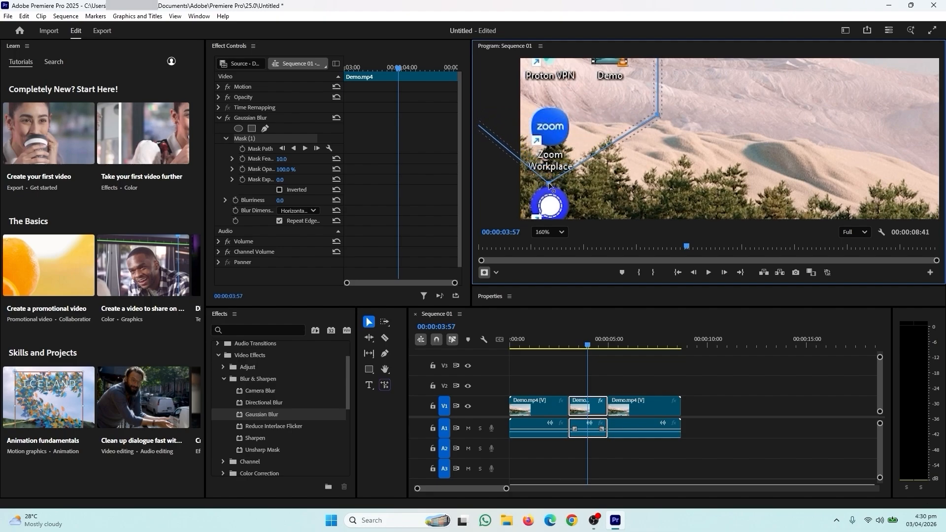
drag(658, 114, 656, 179)
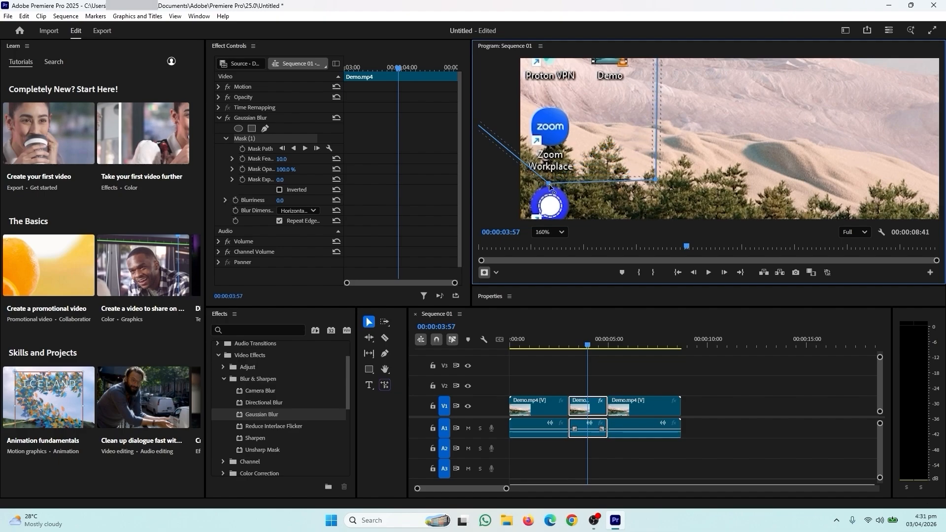
drag(548, 183, 547, 180)
scroll(542, 136, down, 3)
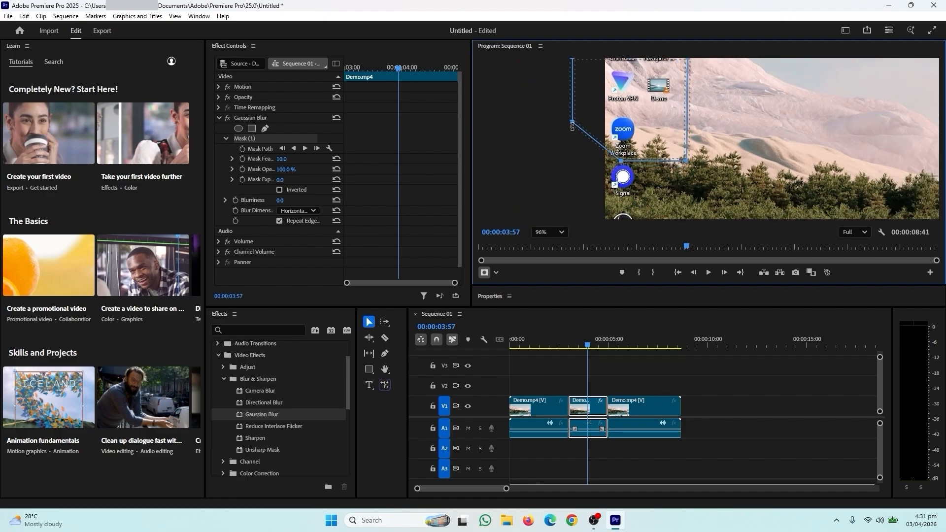
drag(572, 122, 596, 165)
scroll(720, 76, down, 2)
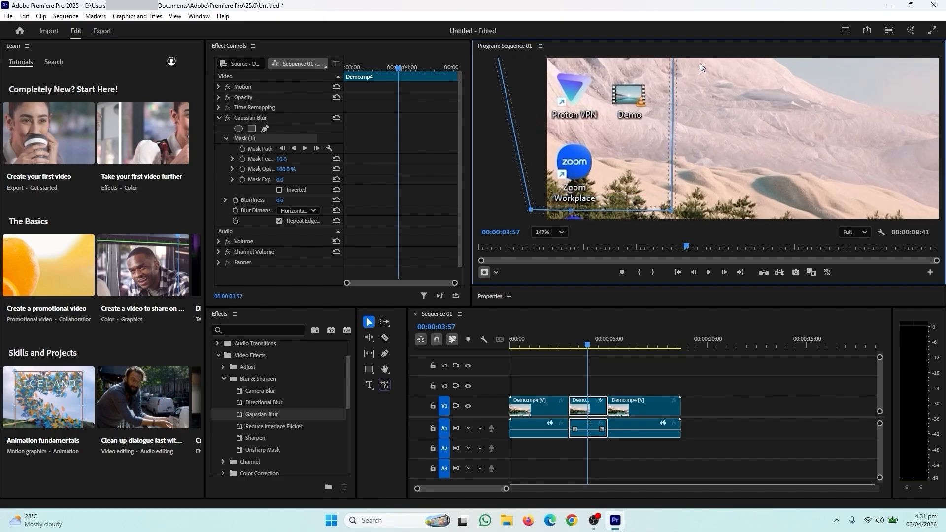
Step: Bring the mask's upper points down and its right side inward so the mask encloses only the Zoom Workplace label
drag(690, 60, 657, 121)
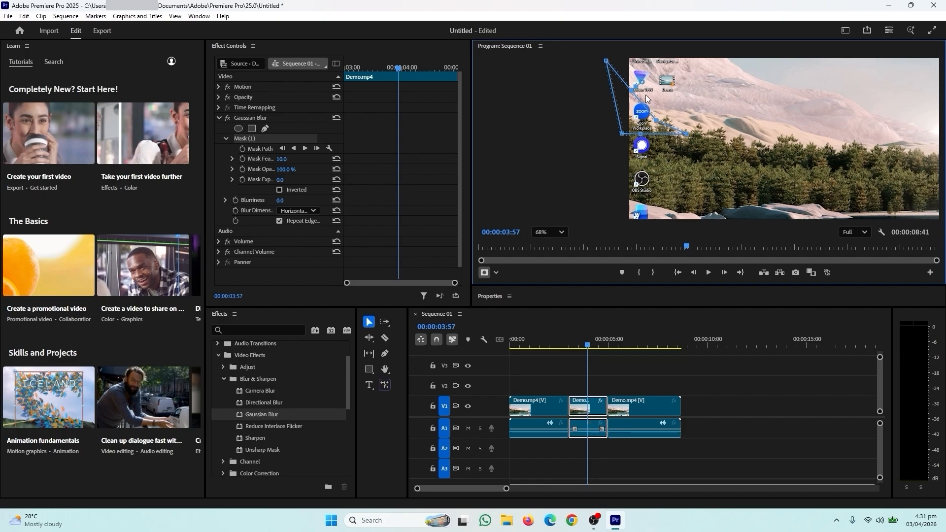
drag(603, 59, 626, 126)
drag(687, 134, 660, 134)
scroll(660, 135, up, 5)
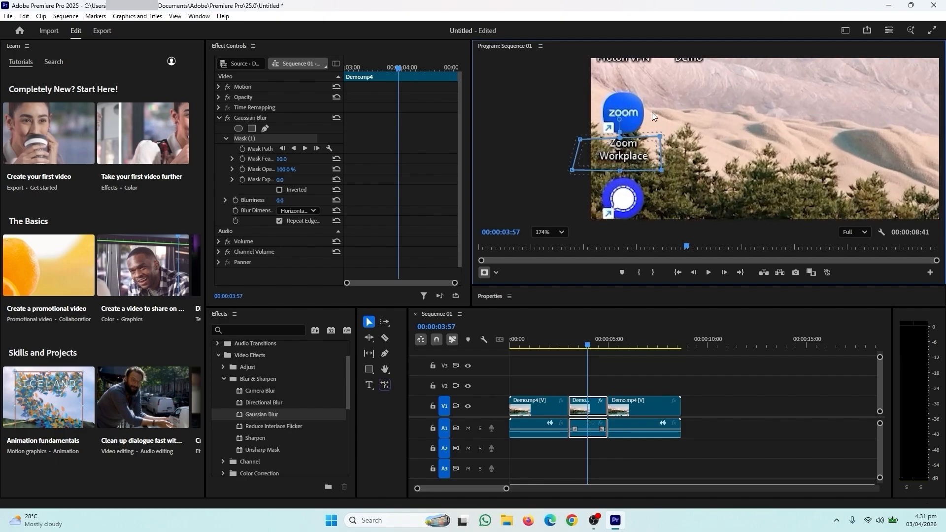
Step: Align the mask's four corner points into a tight rectangle around the Zoom Workplace label
drag(659, 135, 658, 136)
drag(572, 170, 594, 171)
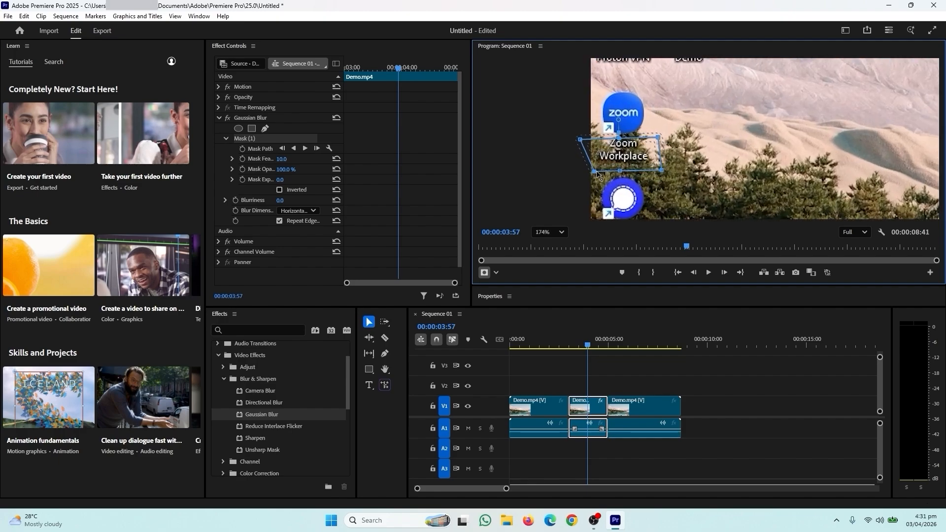
drag(580, 140, 596, 133)
drag(595, 171, 596, 169)
drag(595, 135, 596, 138)
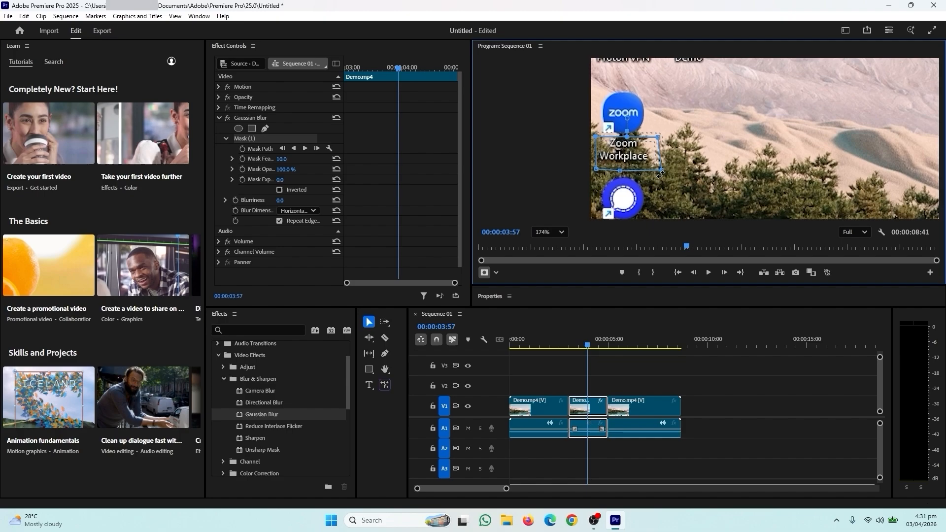
drag(661, 169, 657, 169)
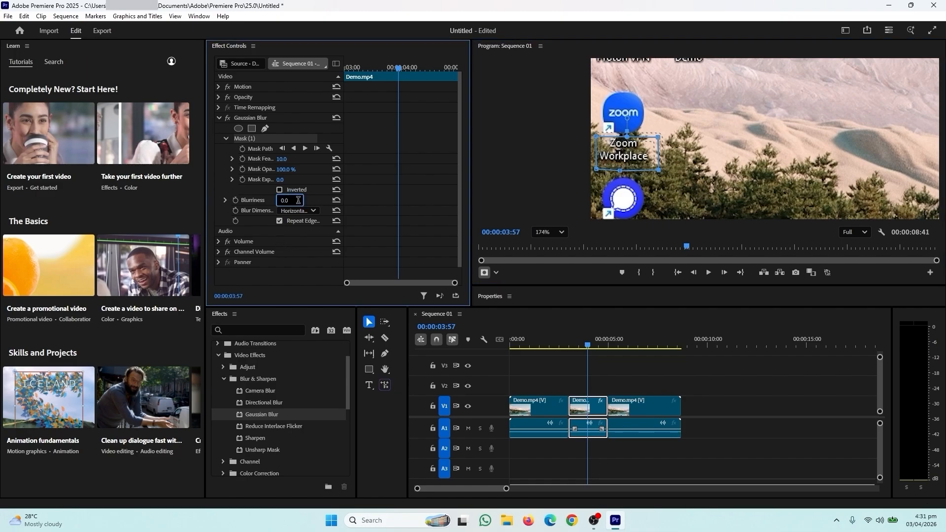
Step: Set the Gaussian Blur's Blurriness to 1000
double_click(298, 200)
text(1000)
key(Return)
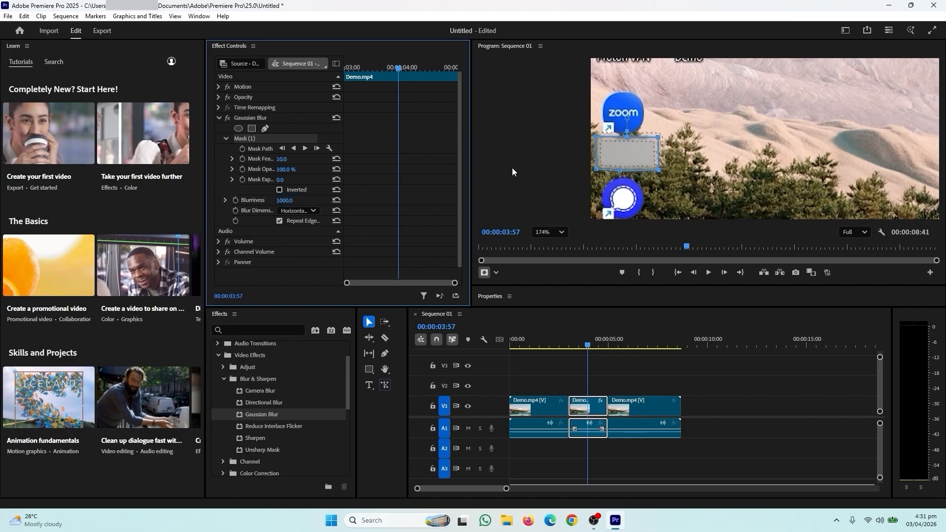
click(705, 143)
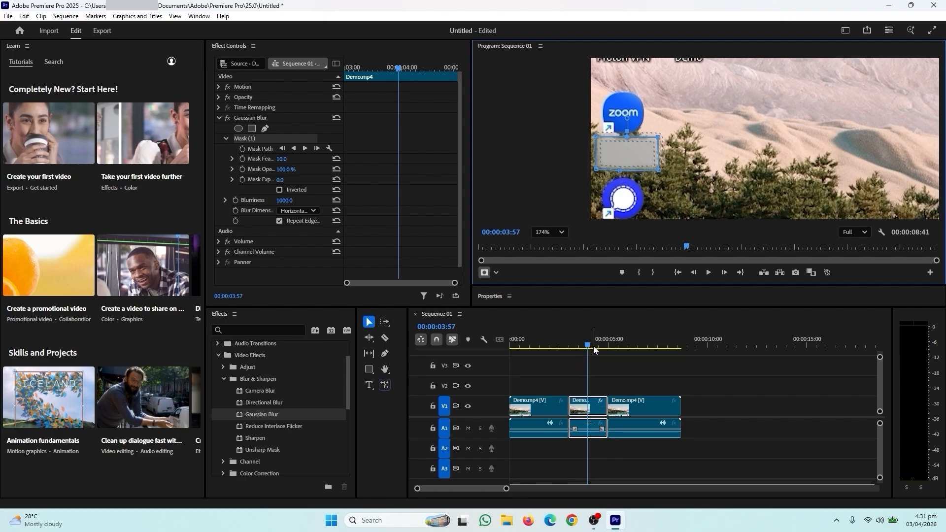
Step: Move the playhead back to 00:00:00:58 and play the sequence to check the blur on the label
drag(591, 348, 529, 356)
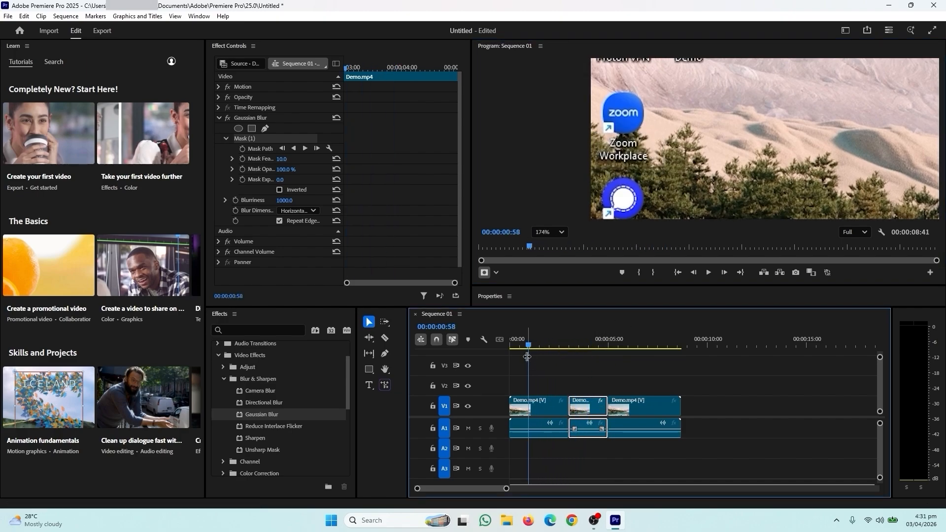
click(303, 296)
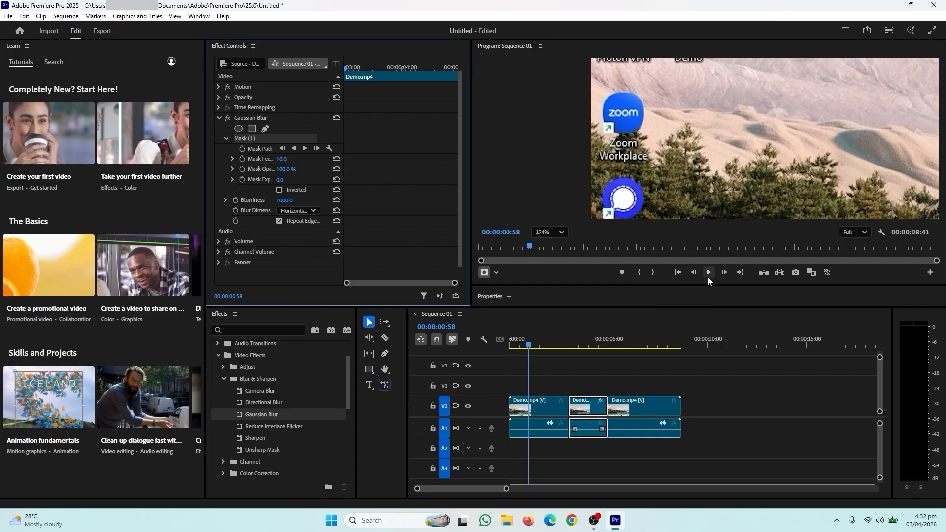
click(707, 276)
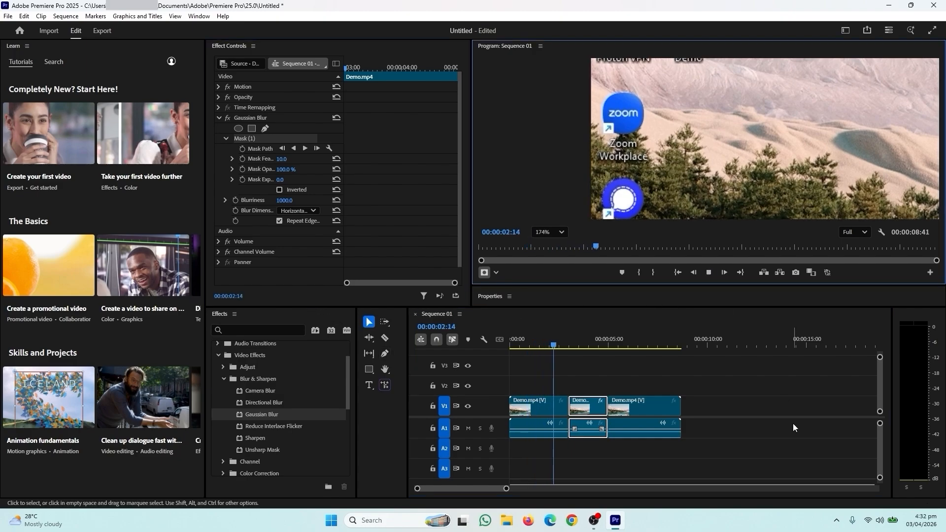